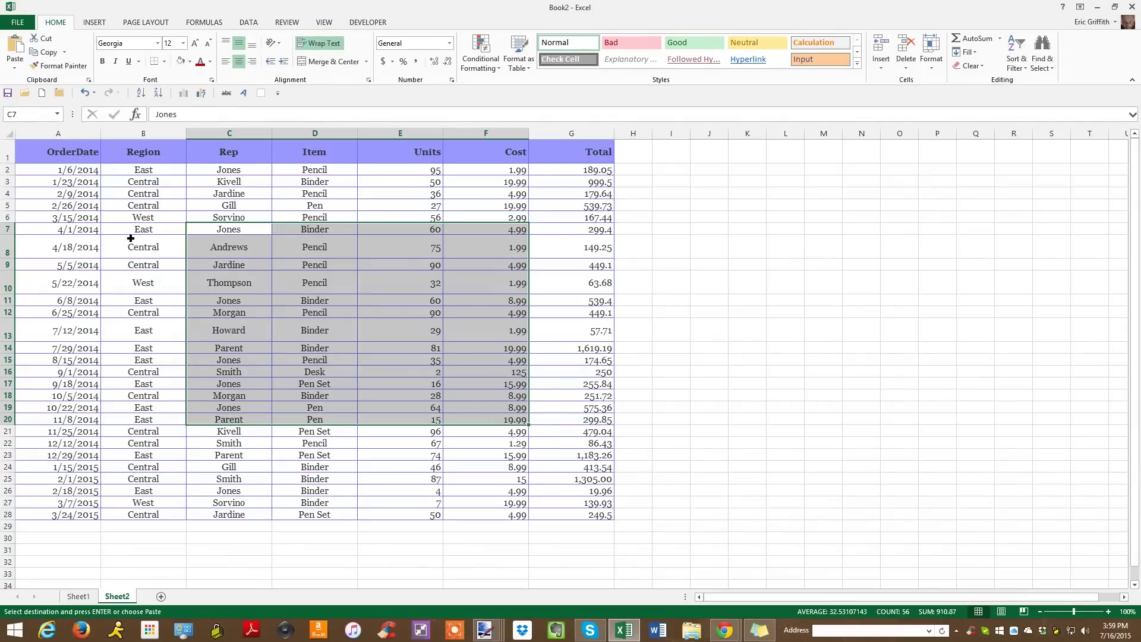
left_click_drag(13, 200, 17, 313)
left_click_drag(157, 135, 380, 136)
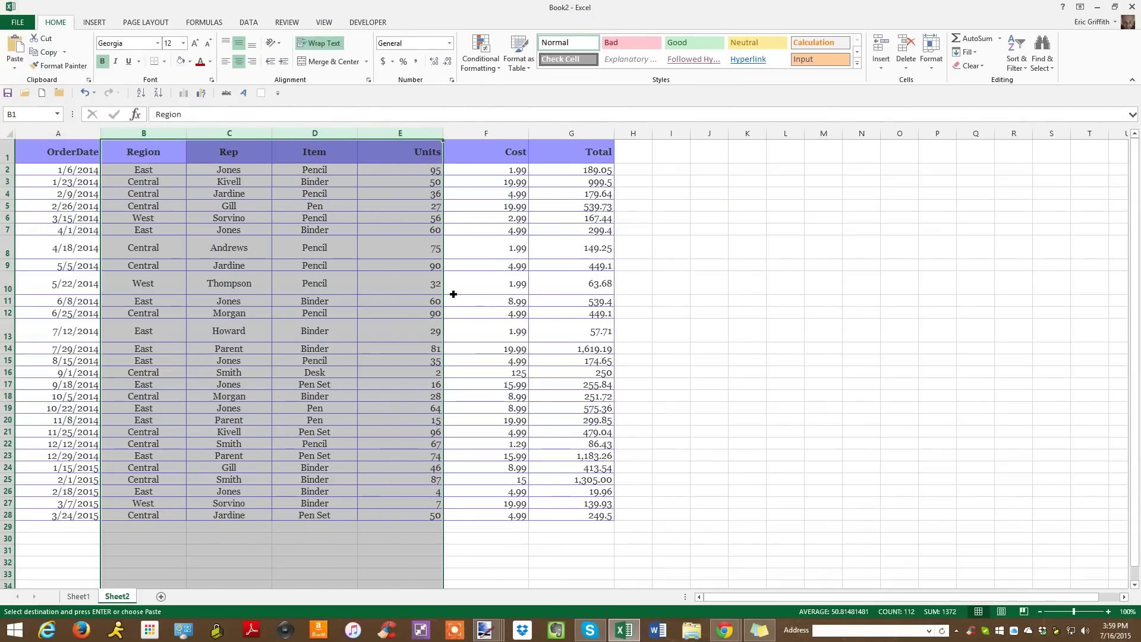
left_click(600, 330)
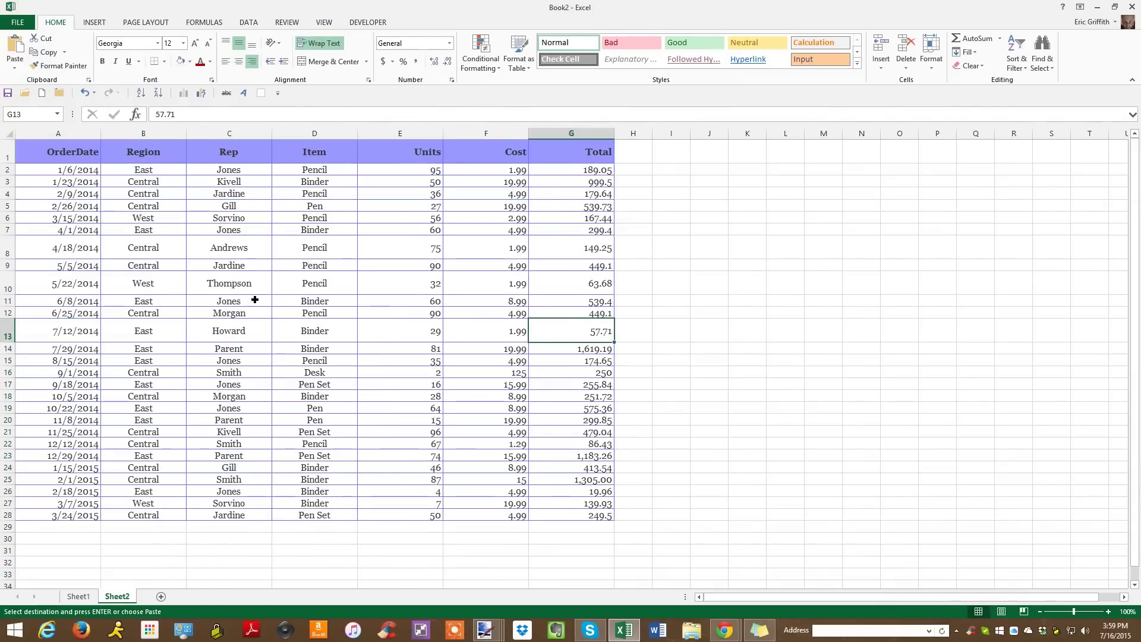
left_click(256, 300)
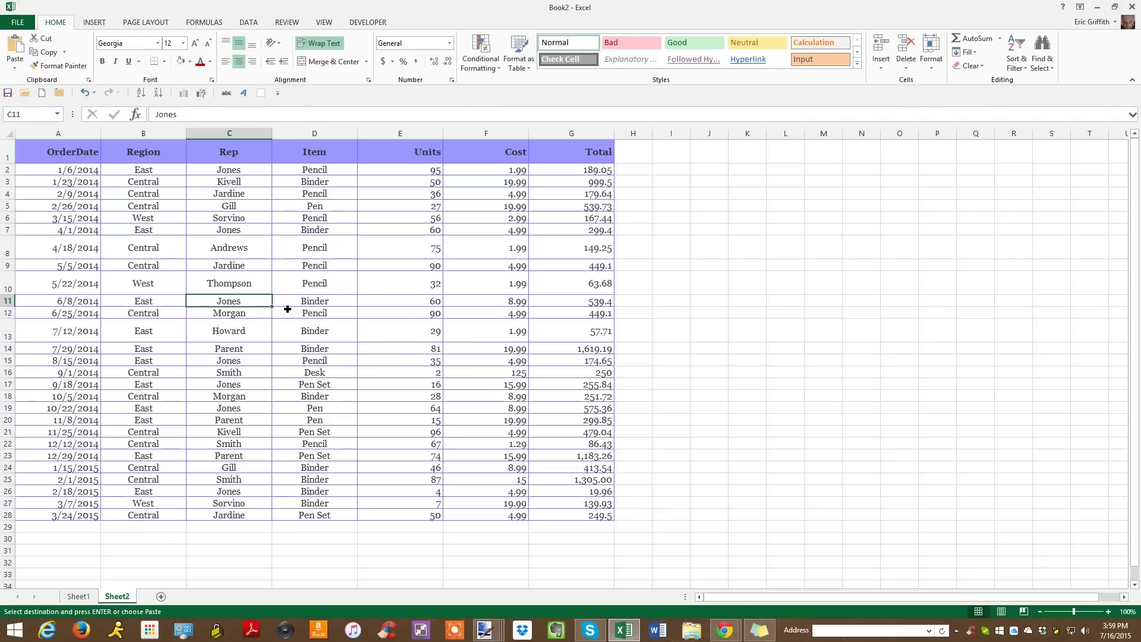
left_click(255, 257)
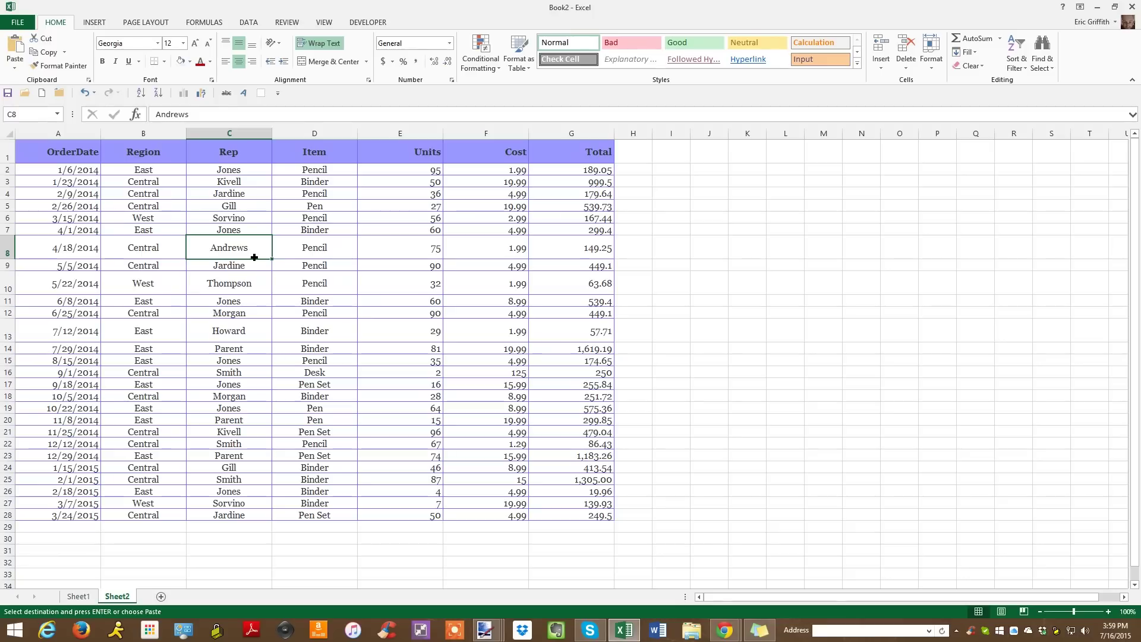
key("shift+Up")
key("shift+Up")
key("shift+Up")
key("shift+Up")
key("shift+Up")
key("shift+Up")
key("shift+Up")
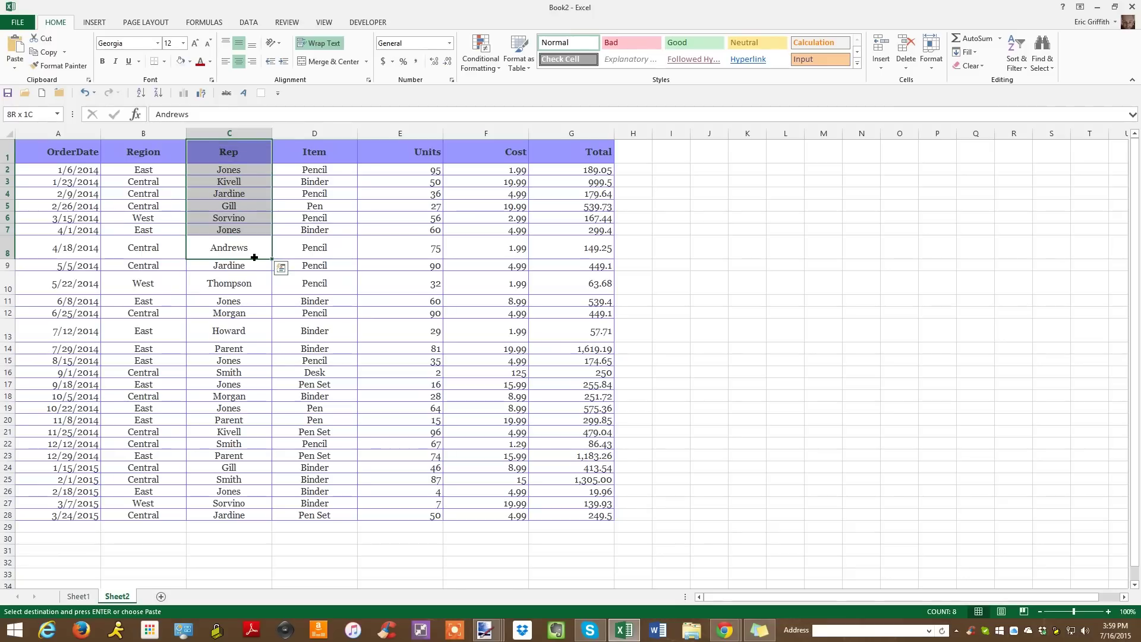
key("shift+Left")
key("shift+Left")
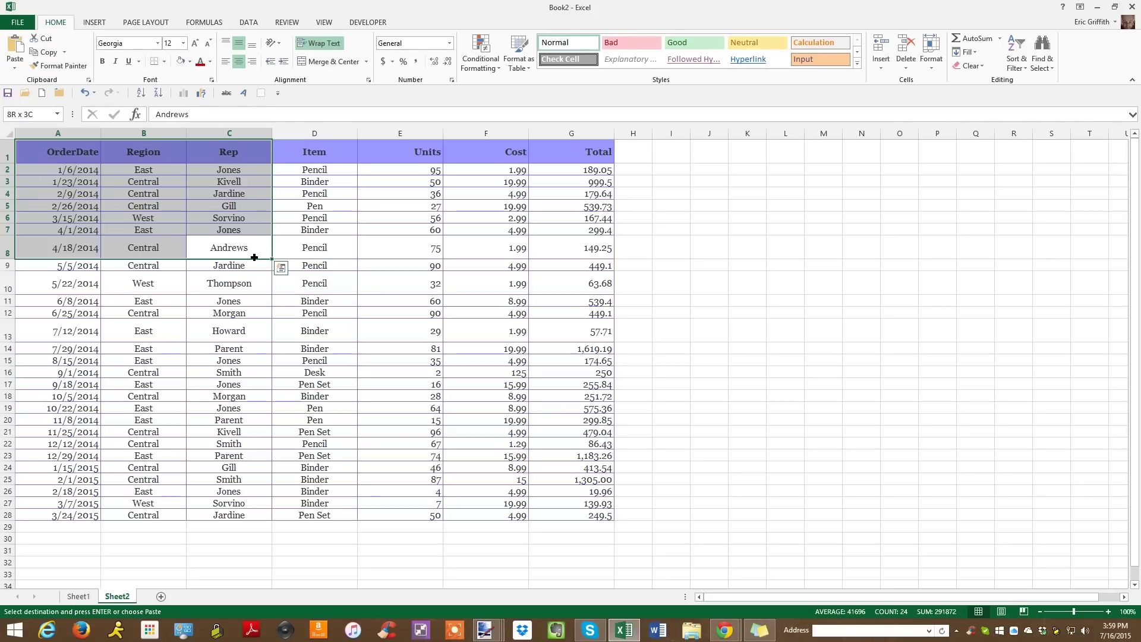
key("ctrl+shift+Down")
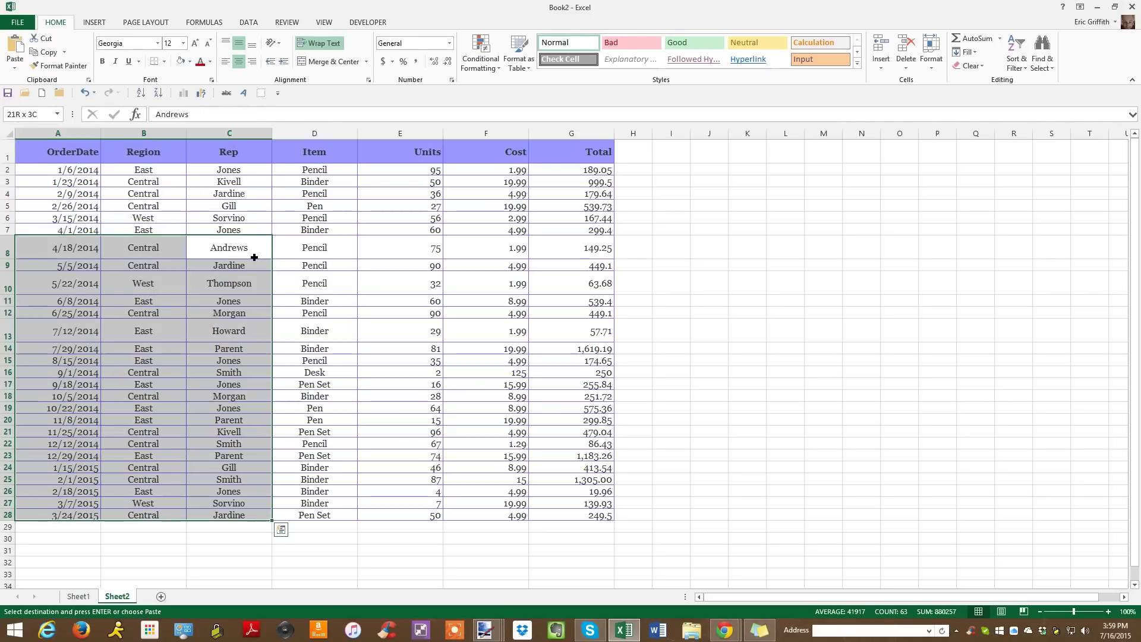
key("ctrl+shift+Right")
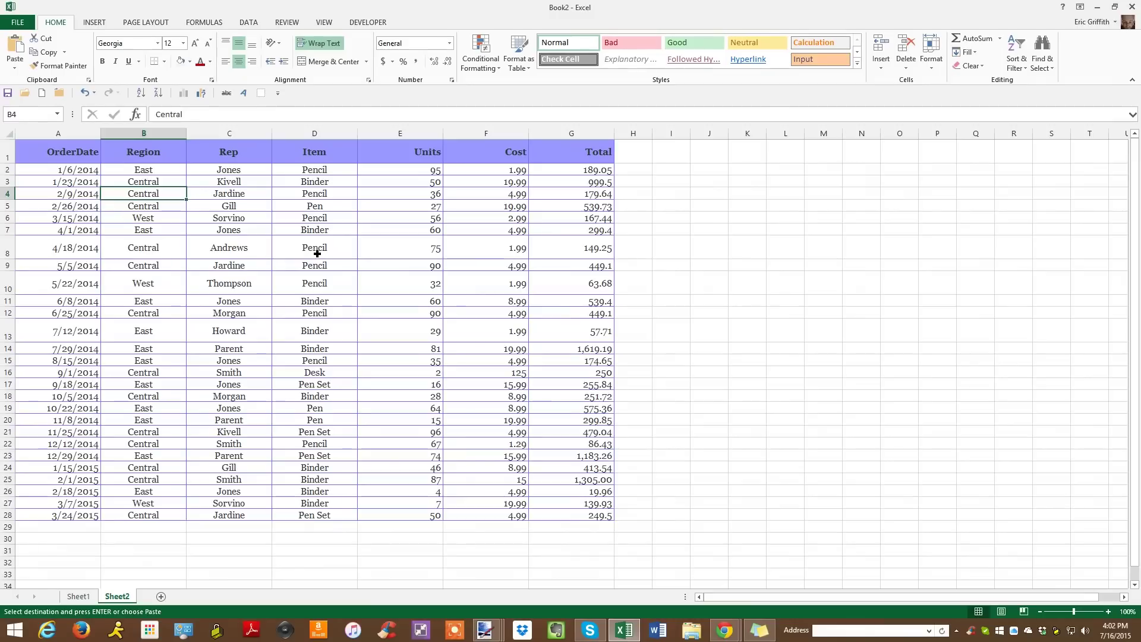
left_click(317, 254)
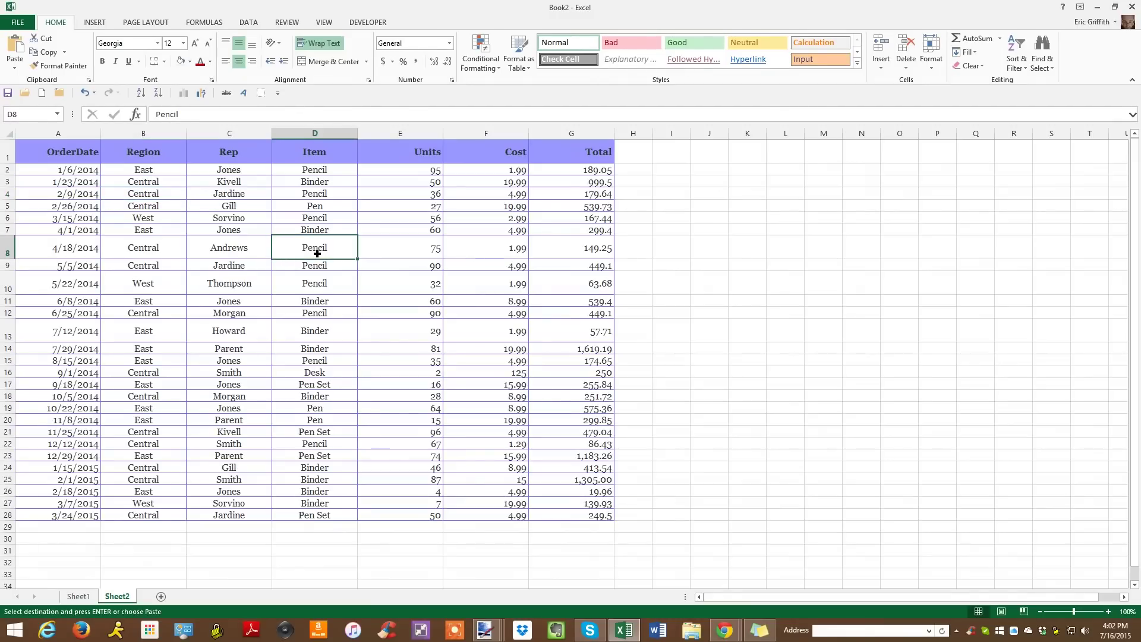
- Select the whole Sheet2 sales table, OrderDate through Total, with Ctrl+A
key("ctrl+a")
key("ctrl+v")
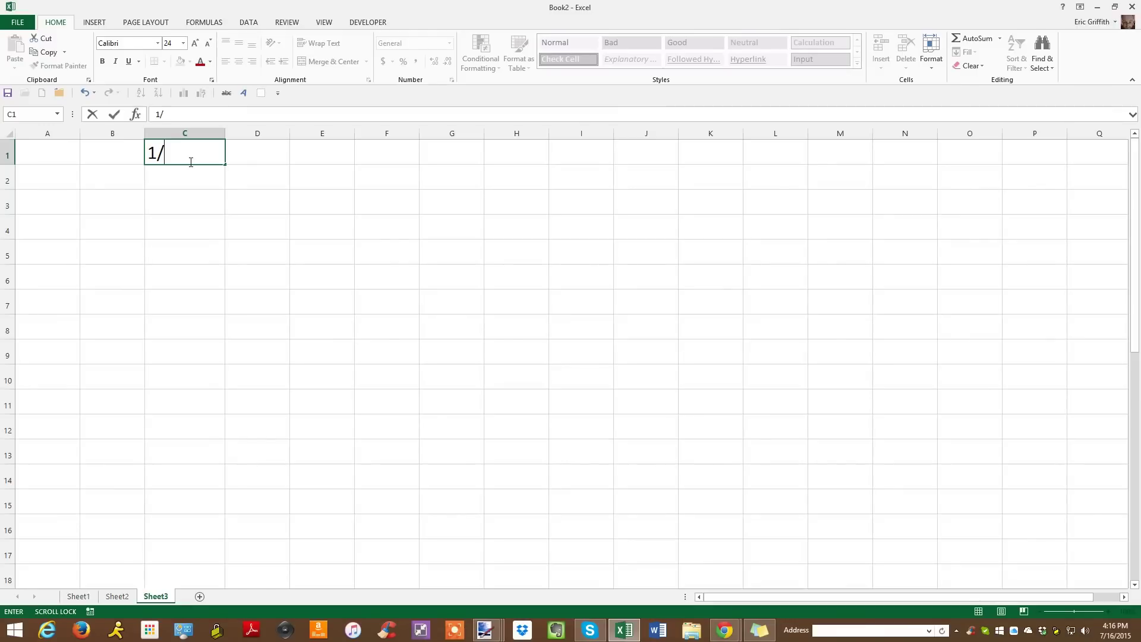
- Enter the first four daily dates from 1/1/2015 in cells C1:C4
type("1/15")
key("Return")
type("1/2/20")
type("1/2/1")
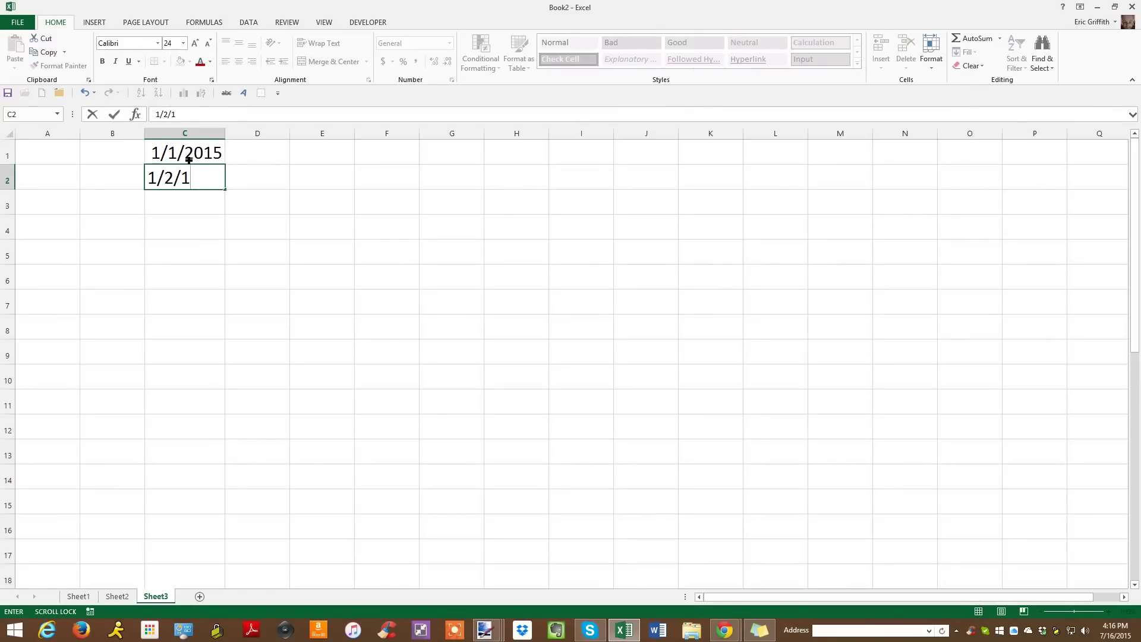
type("5")
key("Return")
type("1")
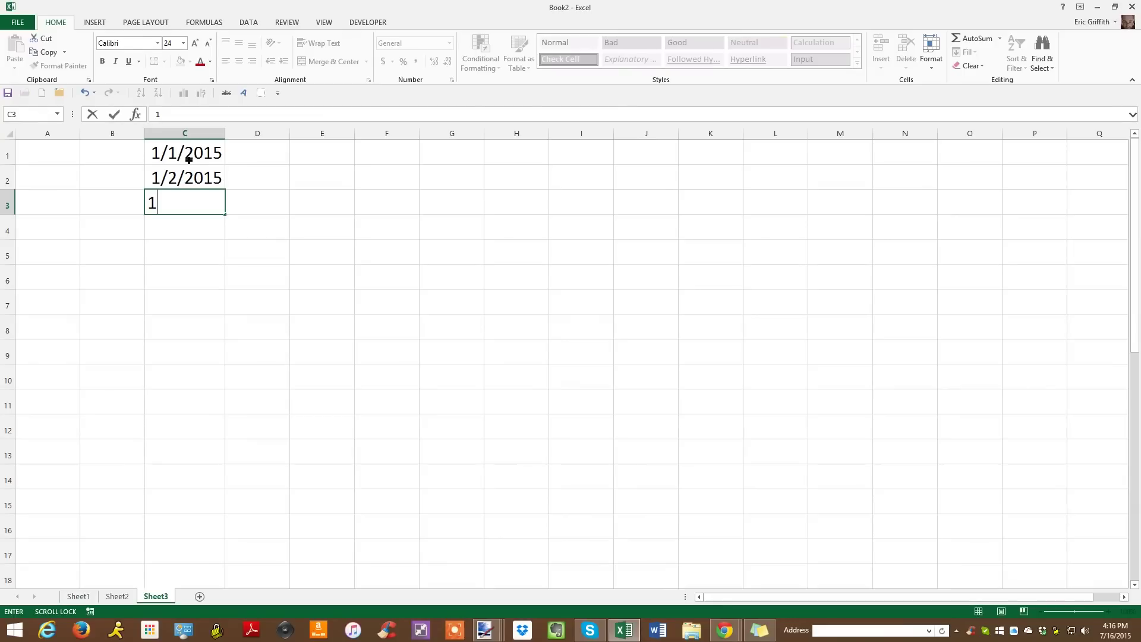
type("/3/2015")
key("Return")
key("alt")
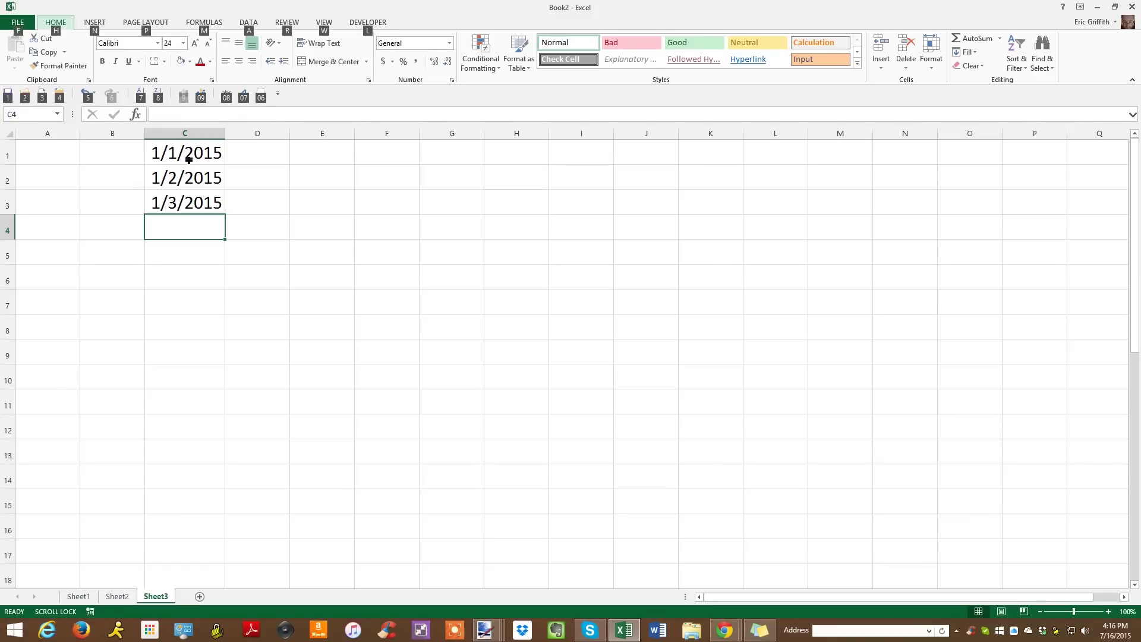
key("alt")
type("1")
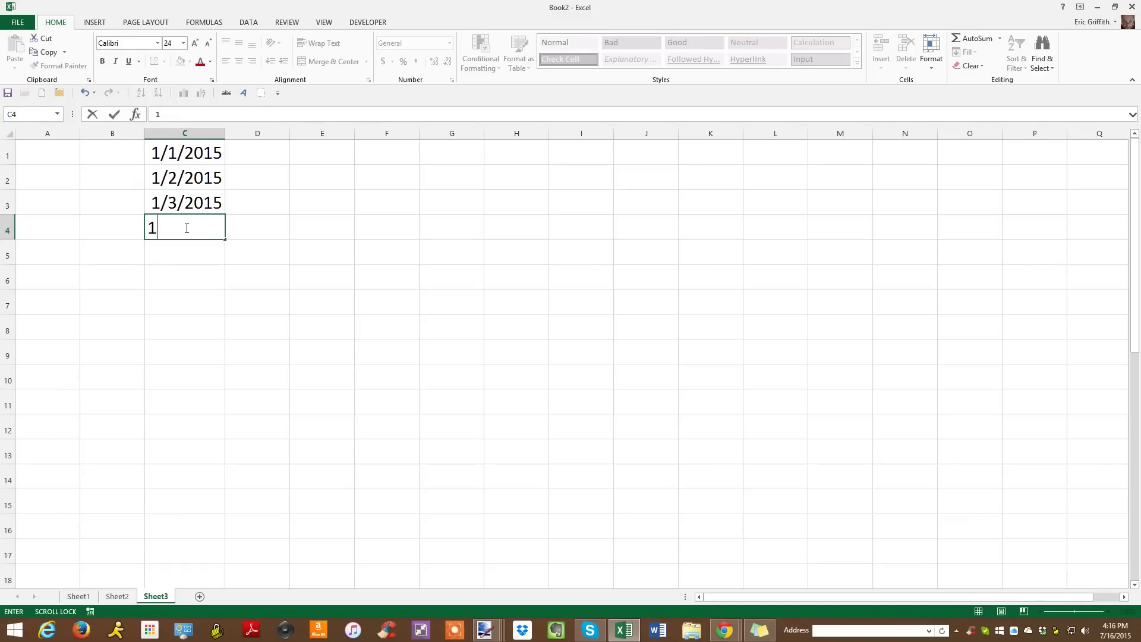
type("/4/14")
key("Return")
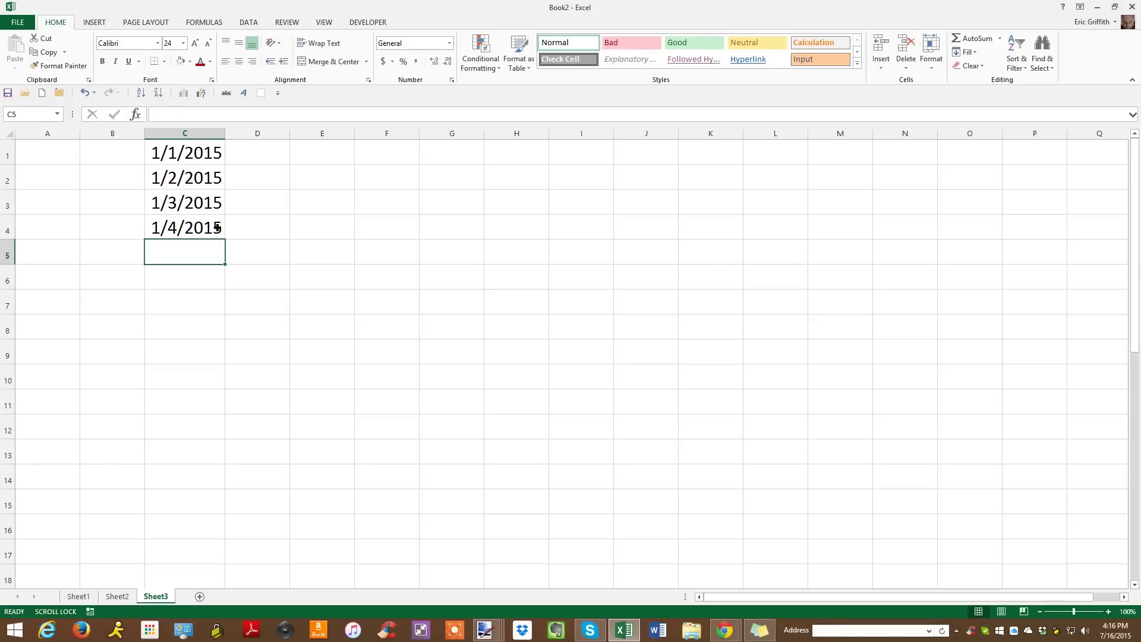
- Extend the date series from C4 down to C16 and widen column C to fit
left_click(219, 227)
left_click_drag(229, 245, 232, 542)
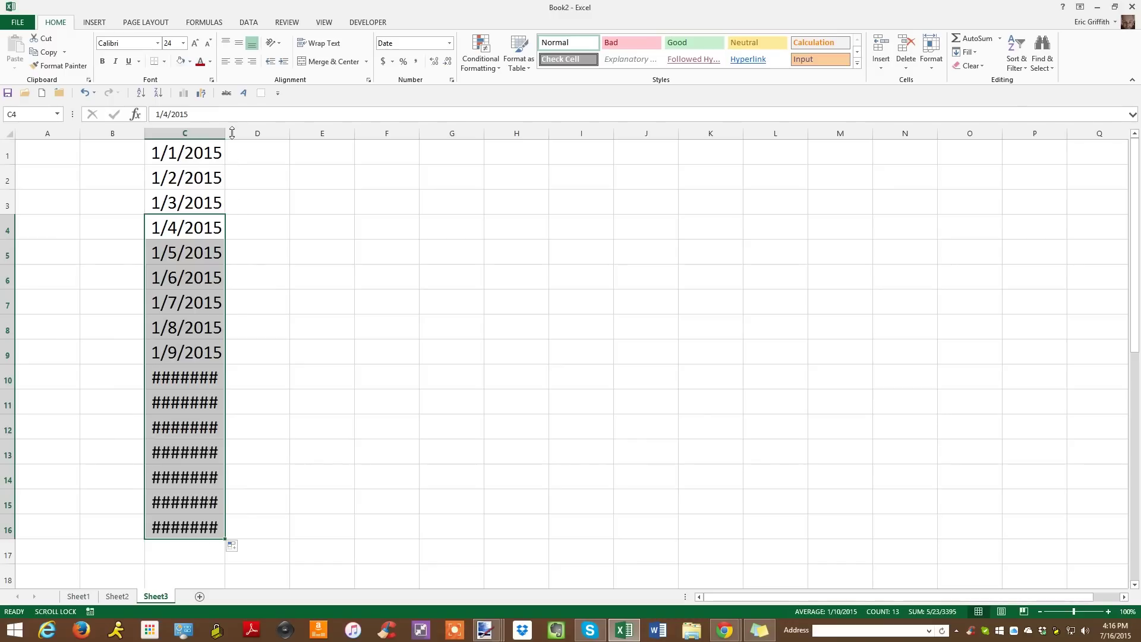
left_click_drag(225, 134, 235, 143)
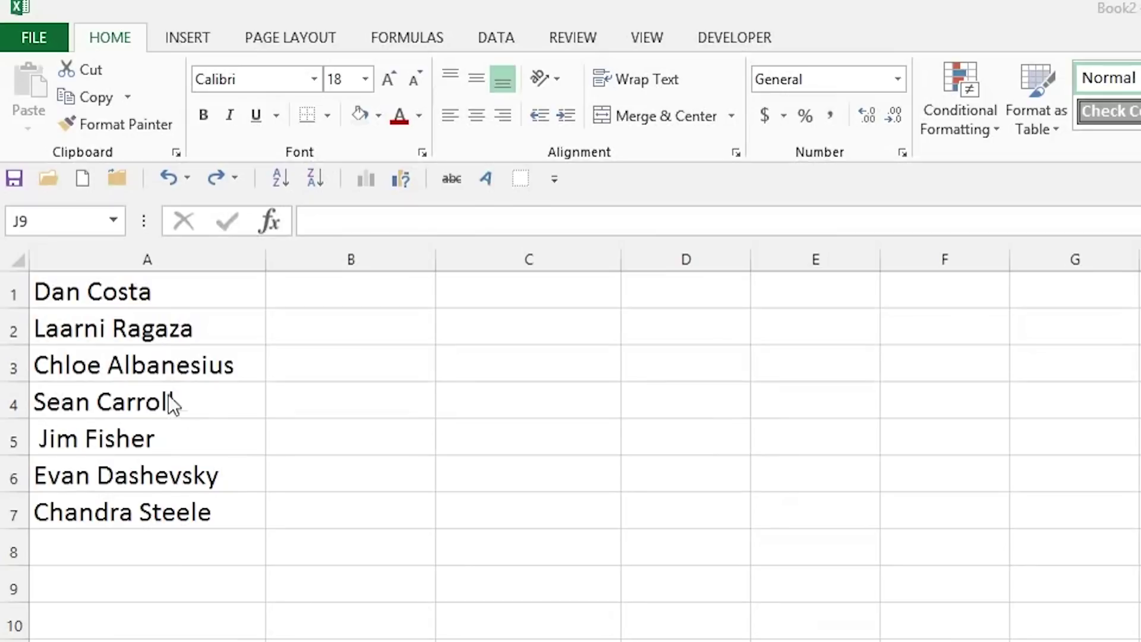
- Select the names in A1:A7 and open the Text to Columns wizard from the Data tab
left_click_drag(149, 292, 127, 505)
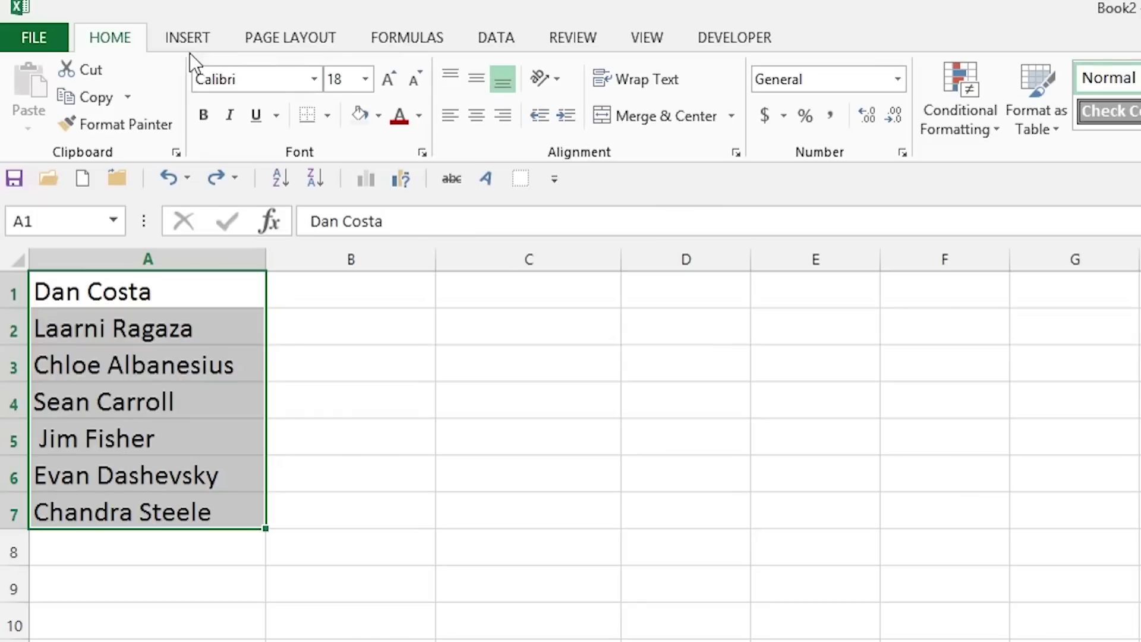
left_click(493, 37)
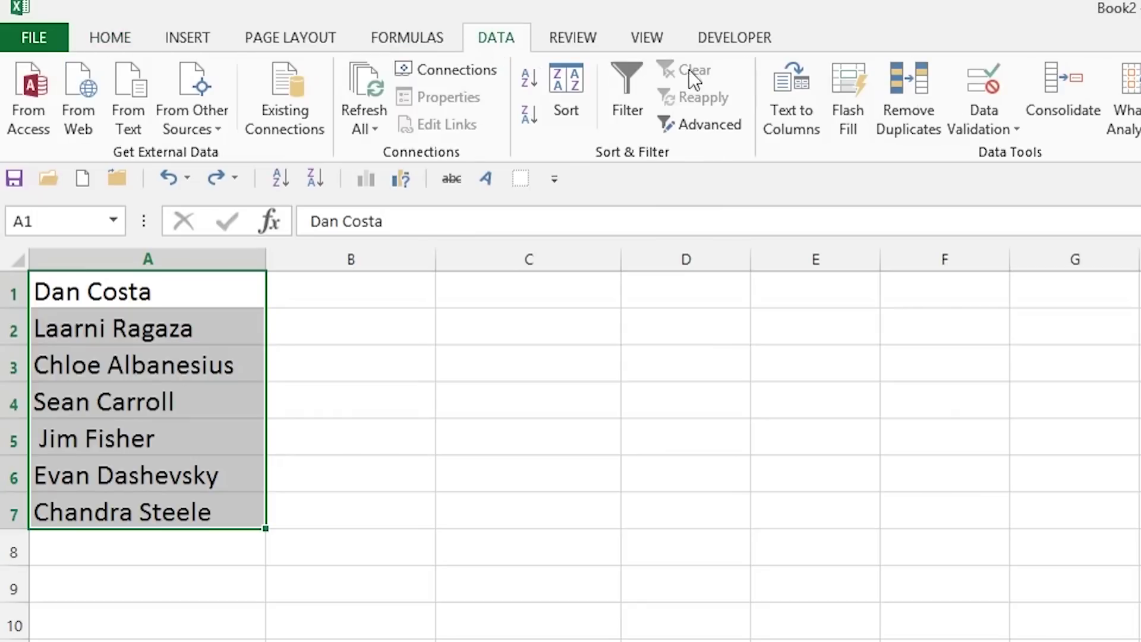
left_click(802, 84)
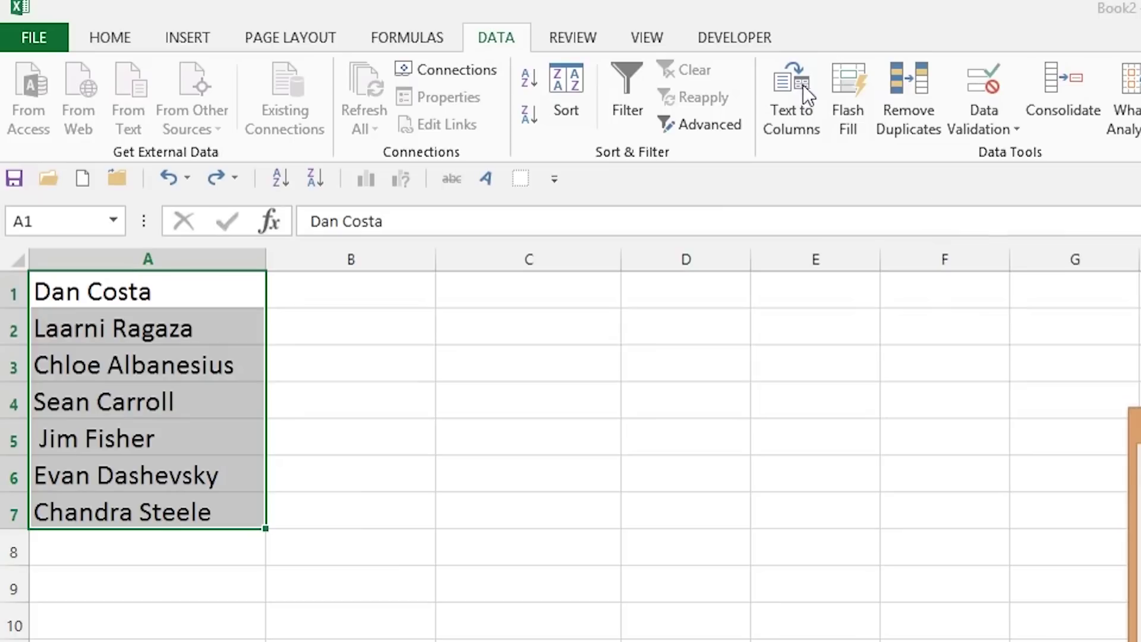
left_click_drag(1140, 418, 540, 102)
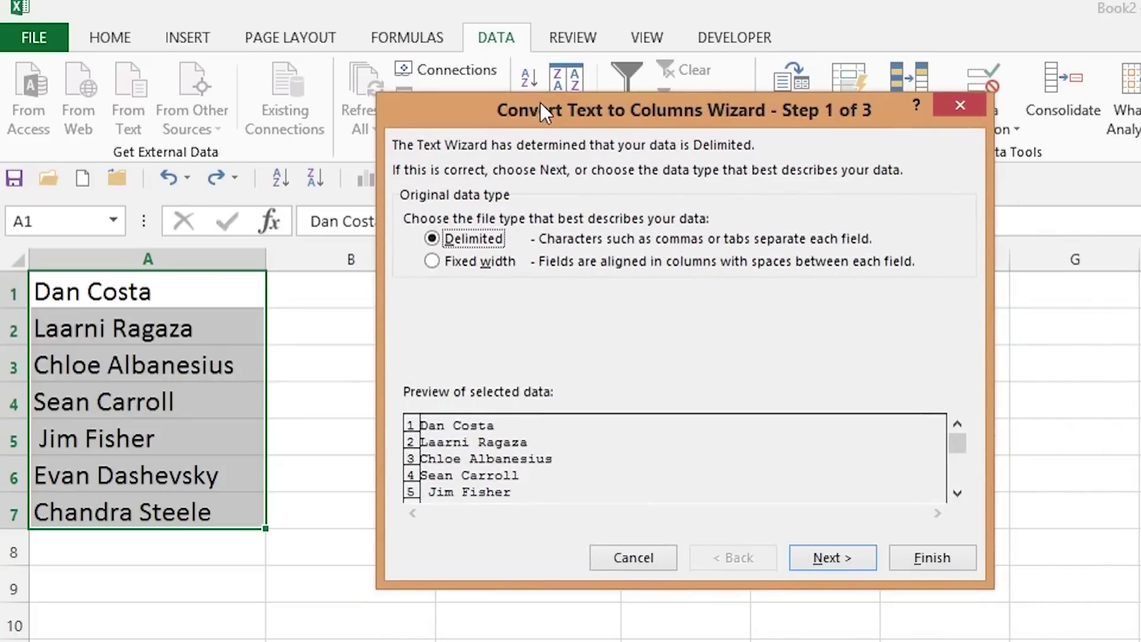
- Split the names on spaces only, with Tab unchecked, into first and last name columns
left_click(836, 558)
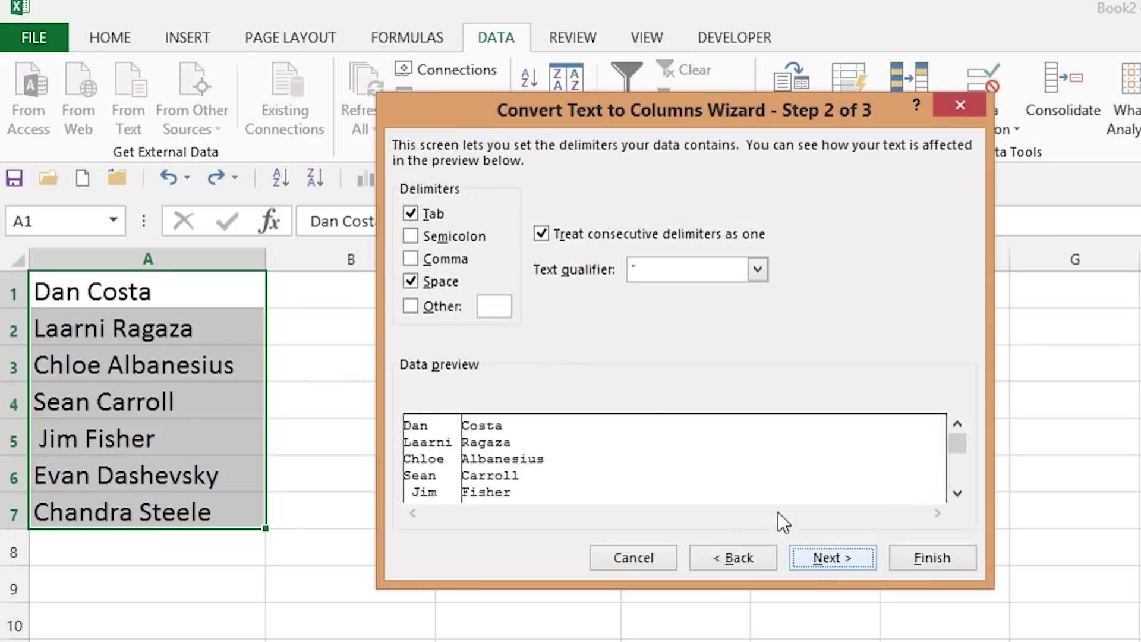
left_click(412, 214)
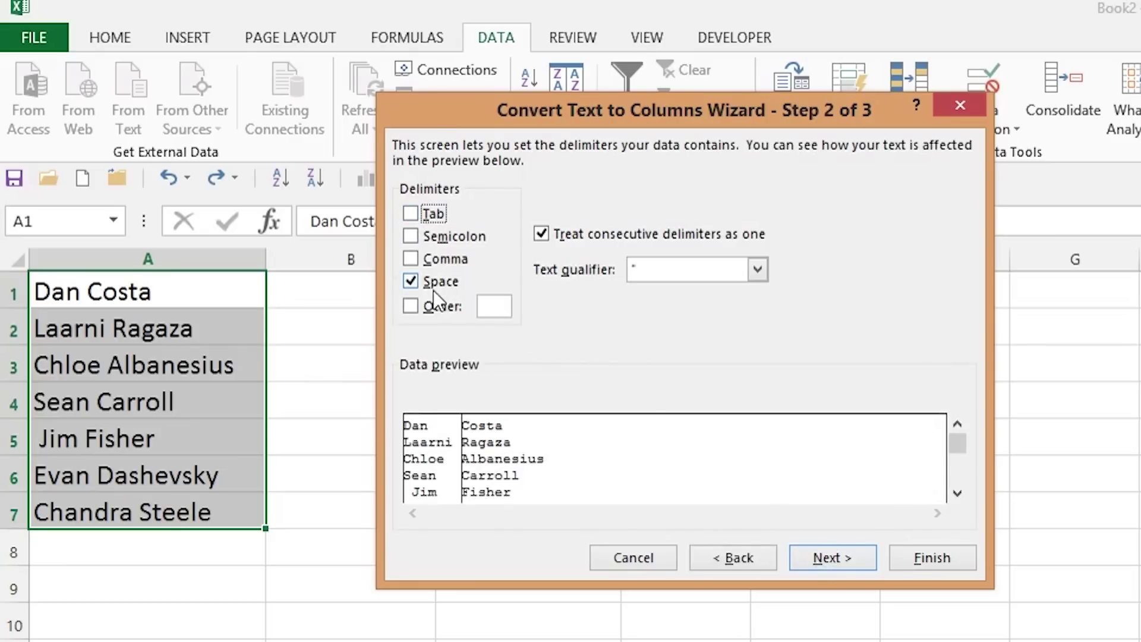
left_click(851, 561)
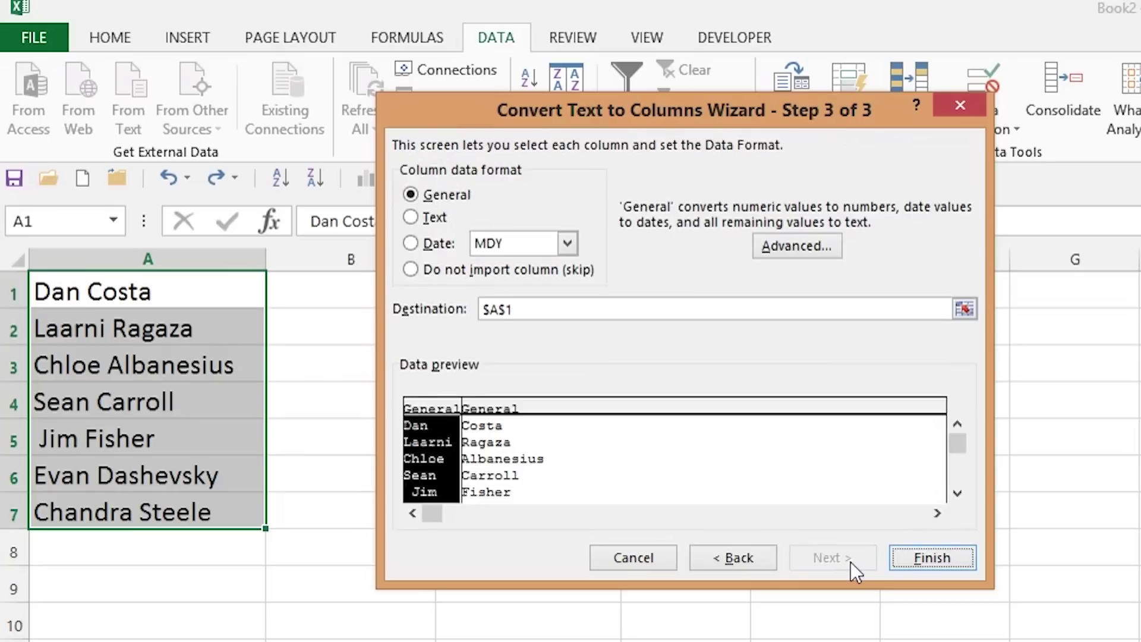
left_click(940, 562)
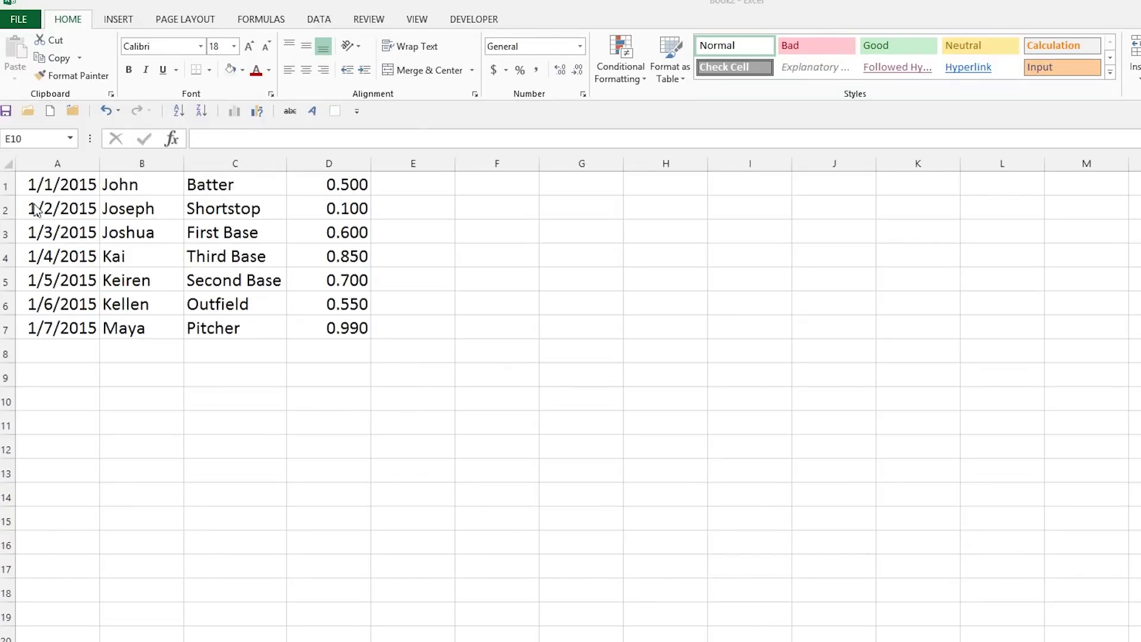
- Copy A1:D7 and paste it at F1 with Paste Special's Transpose option
left_click_drag(48, 186, 336, 332)
left_click(60, 59)
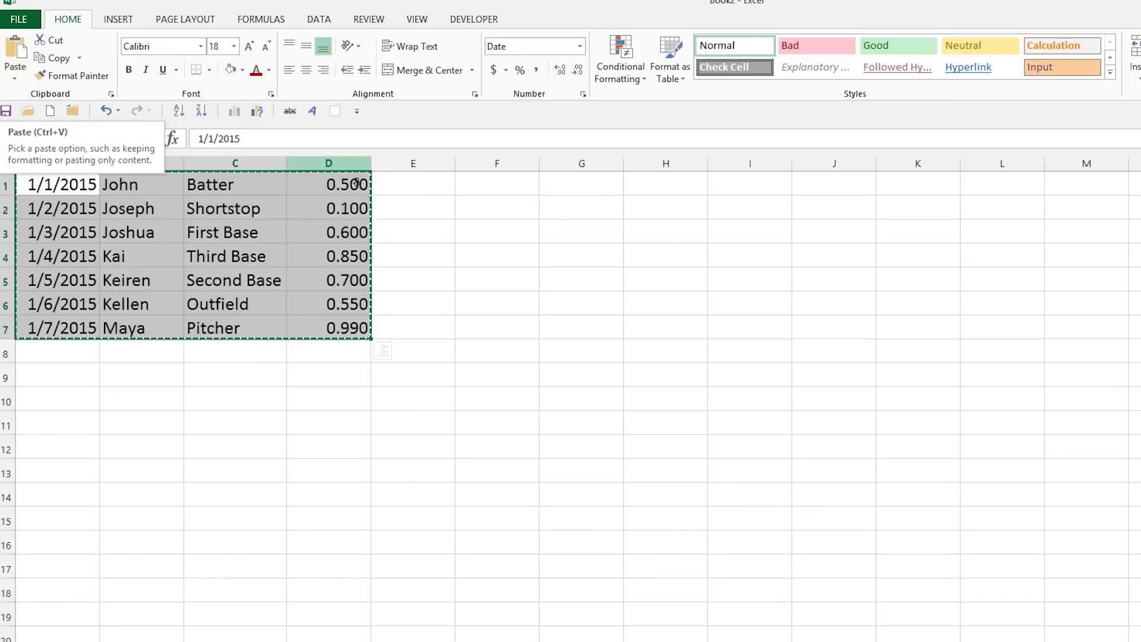
left_click(483, 189)
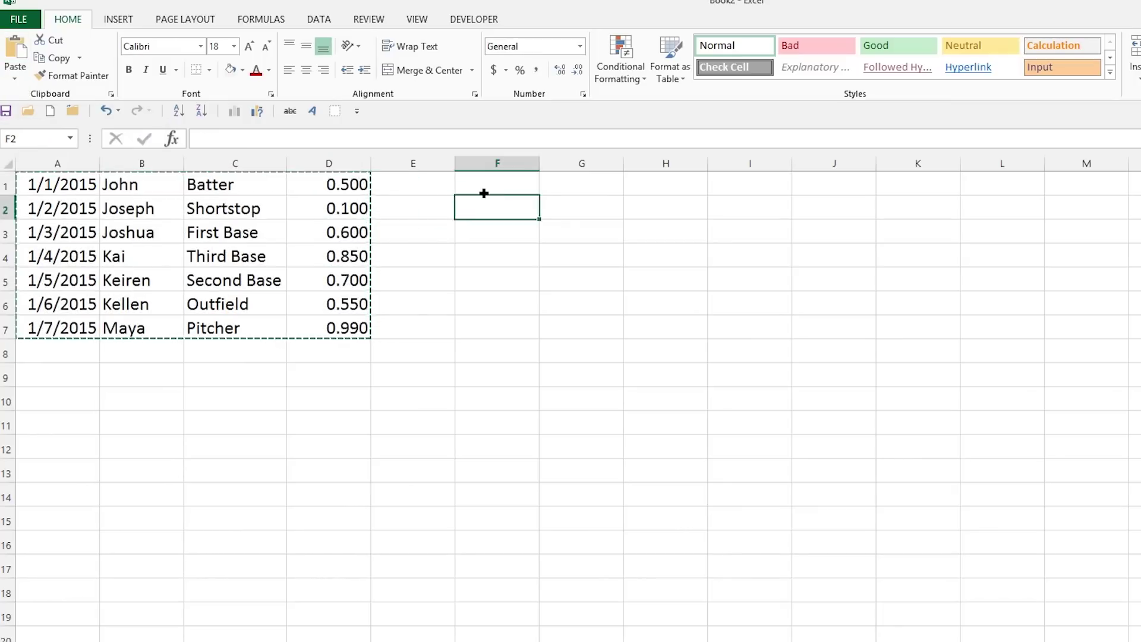
left_click(14, 77)
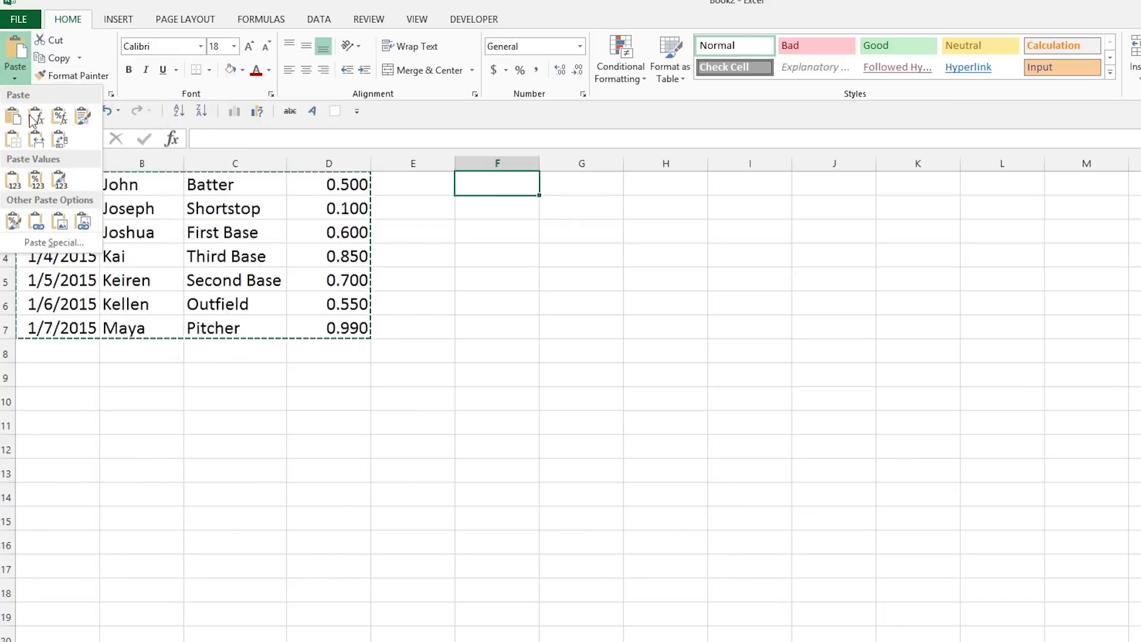
left_click(71, 244)
left_click(540, 350)
left_click(576, 381)
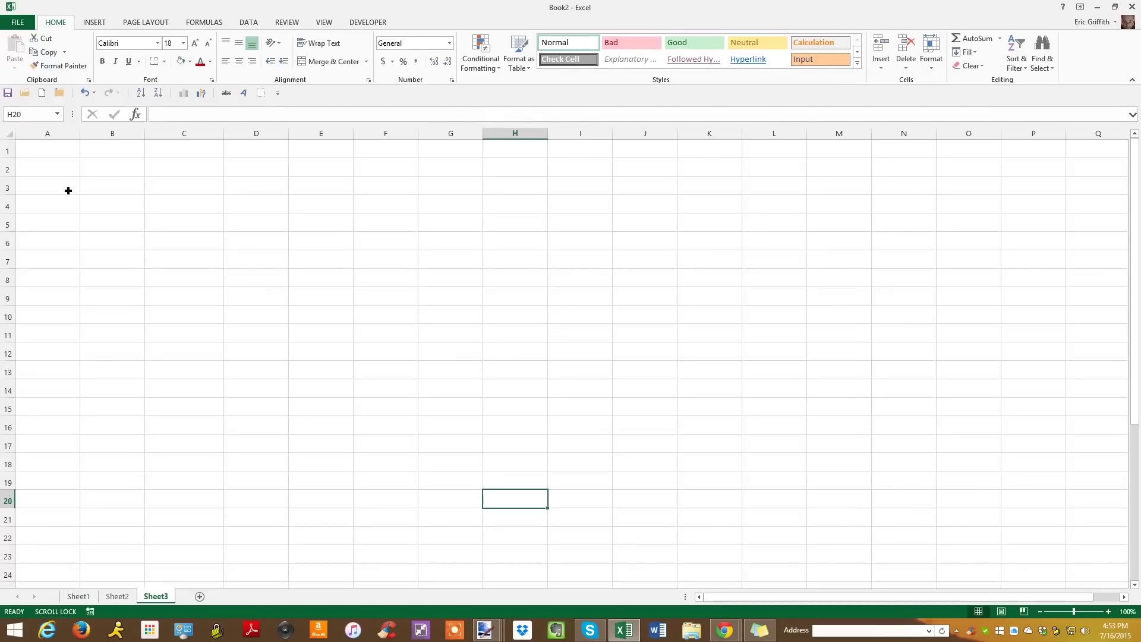
- On Sheet3, start a scattered selection with cells A3 and C3
left_click(68, 190)
left_click(190, 184, "ctrl")
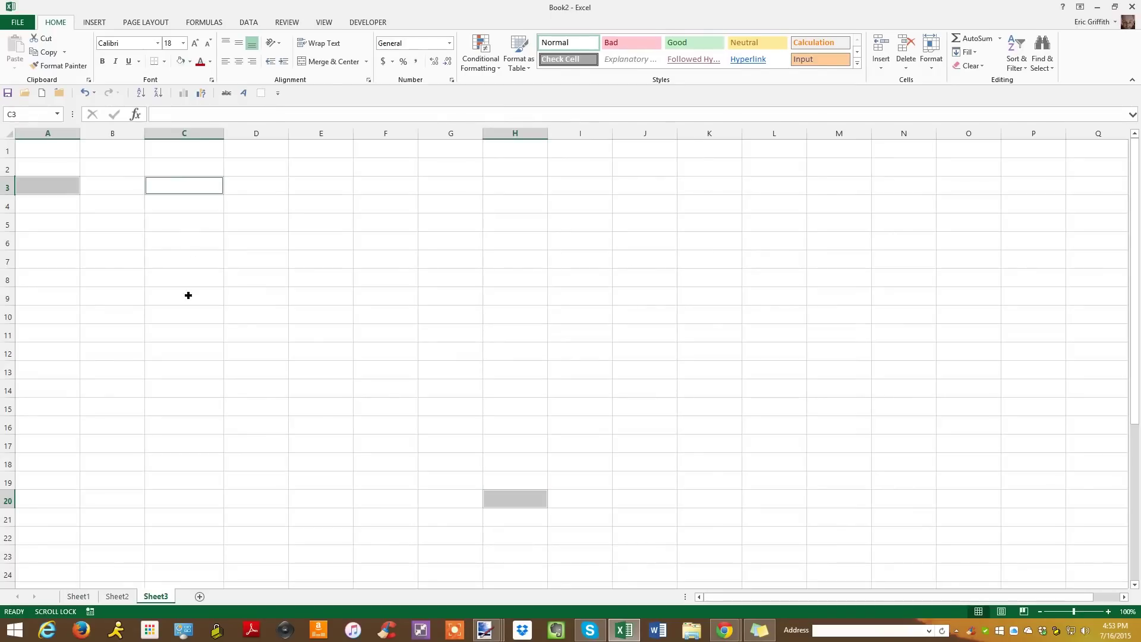
- Add C9, G6, A16, F15, E10, F8, I5, I3 and H3 to the selection
left_click(188, 298, "ctrl")
left_click(425, 247, "ctrl")
left_click(57, 422, "ctrl")
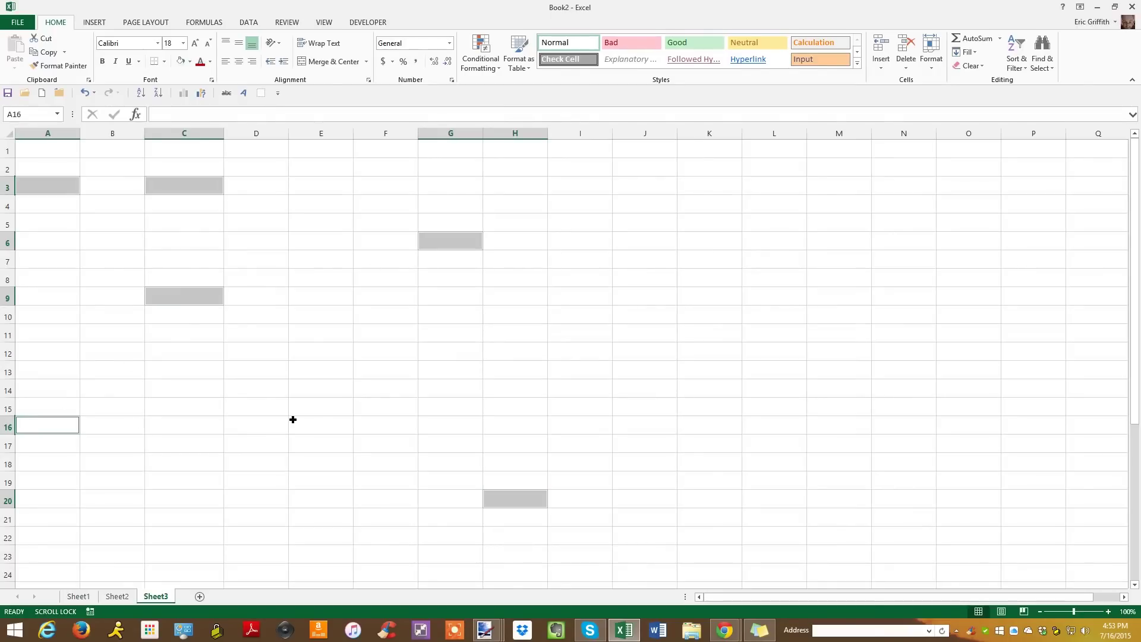
left_click(362, 415, "ctrl")
left_click(337, 313, "ctrl")
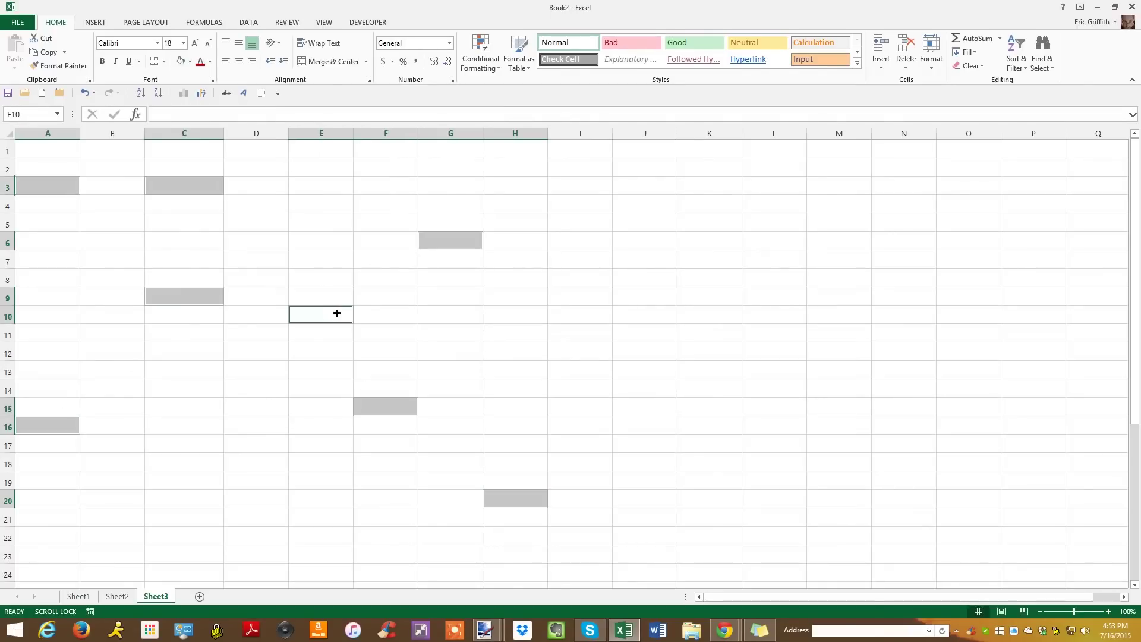
left_click(404, 285, "ctrl")
left_click(573, 222, "ctrl")
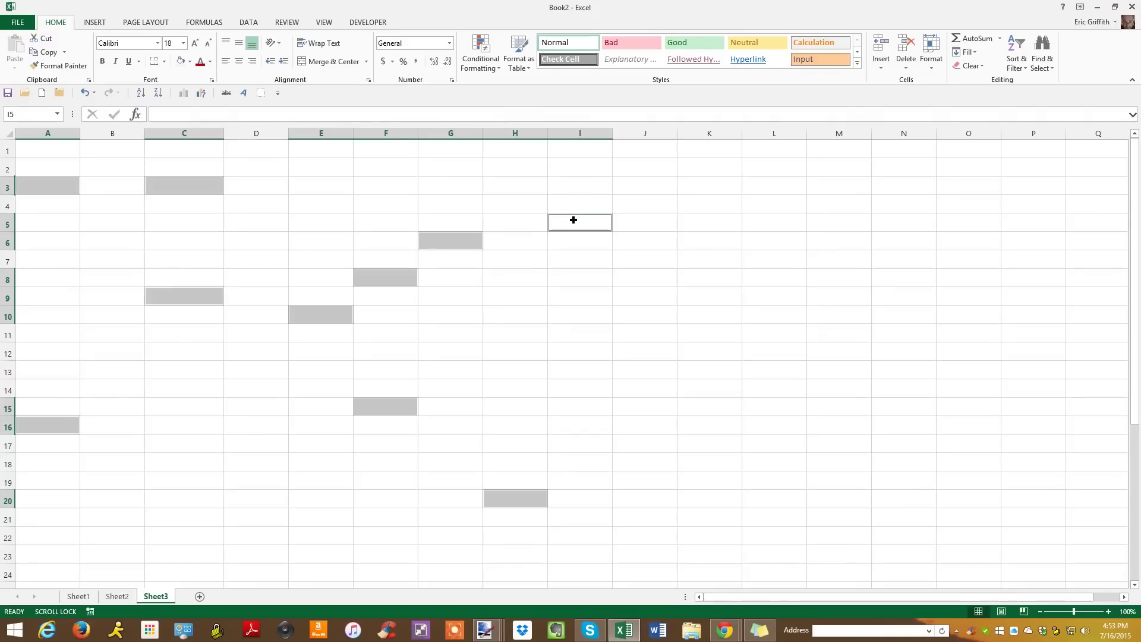
left_click(581, 189, "ctrl")
left_click(526, 193, "ctrl")
- Add H4, I16, K9, K5, E3, E1, K20, H11 and fill all selected cells with the exclamation
left_click(523, 208, "ctrl")
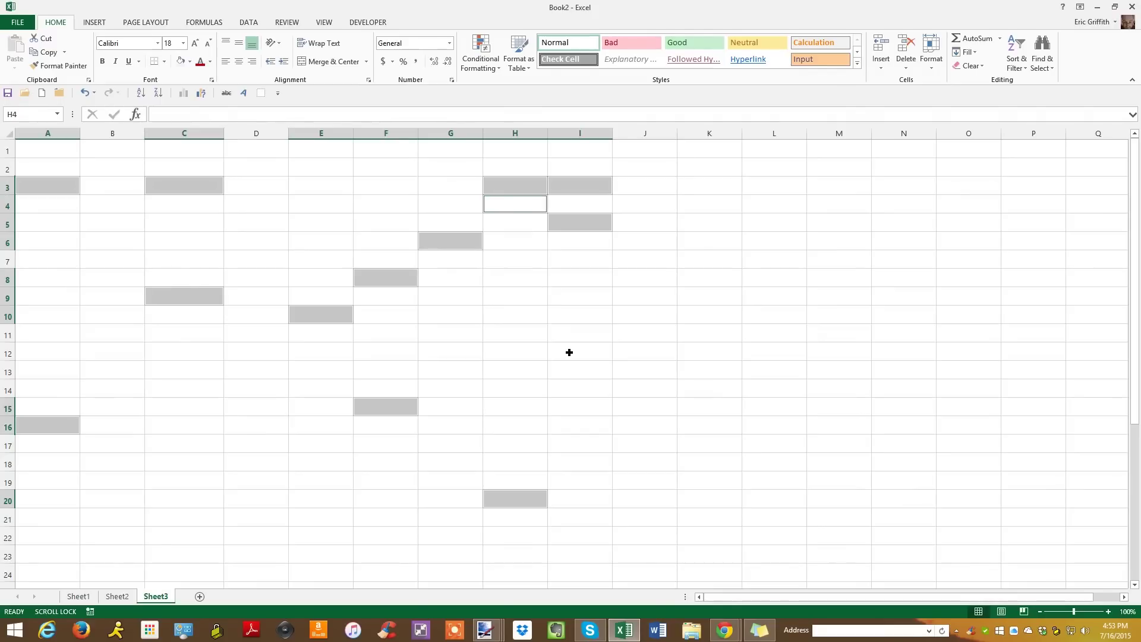
left_click(613, 429, "ctrl")
left_click(706, 294, "ctrl")
left_click(711, 220, "ctrl")
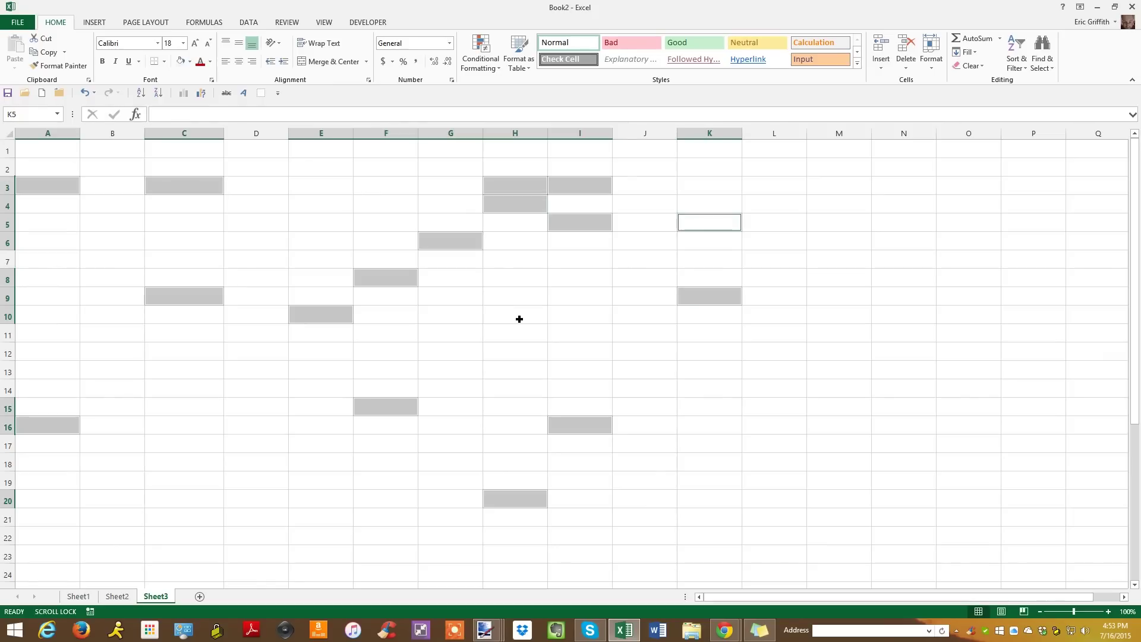
left_click(303, 184, "ctrl")
left_click(331, 156, "ctrl")
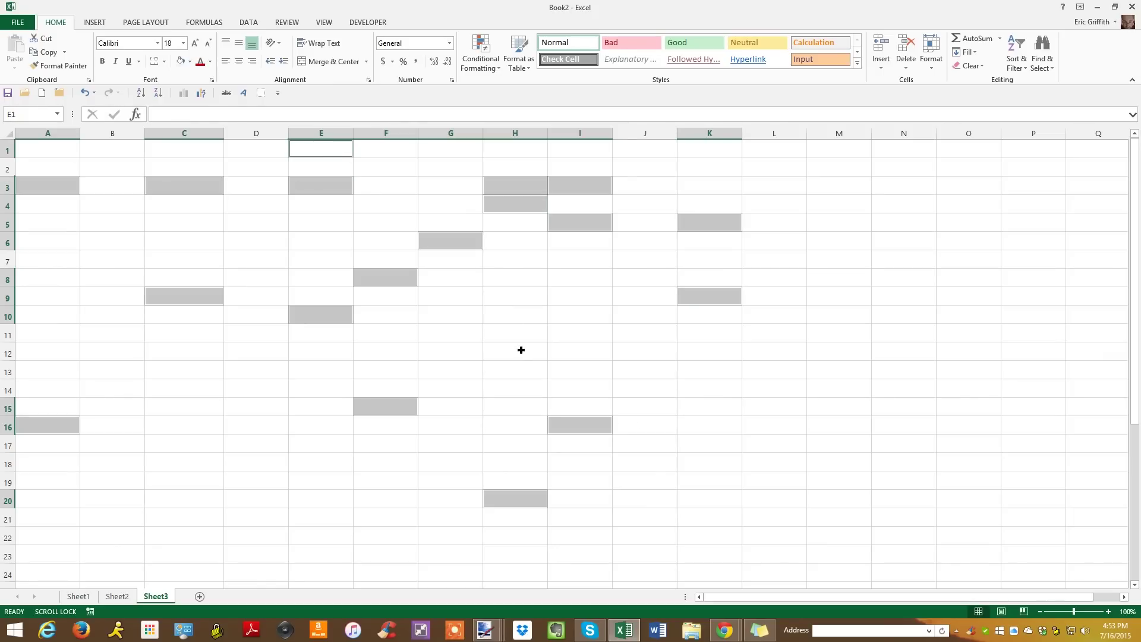
left_click(703, 492, "ctrl")
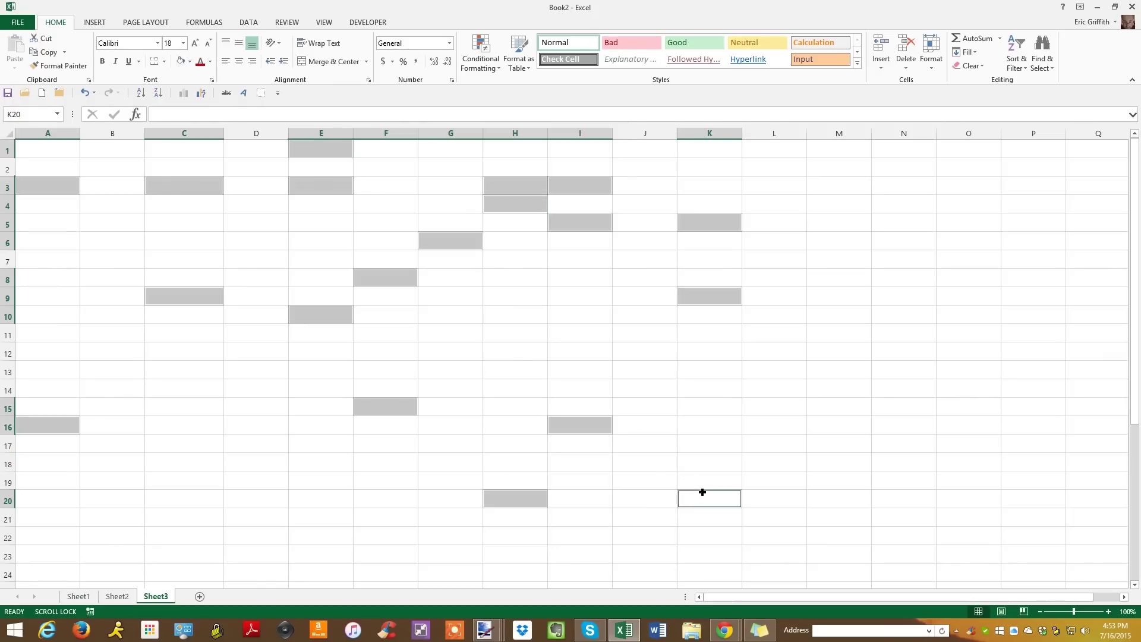
left_click(535, 335, "ctrl")
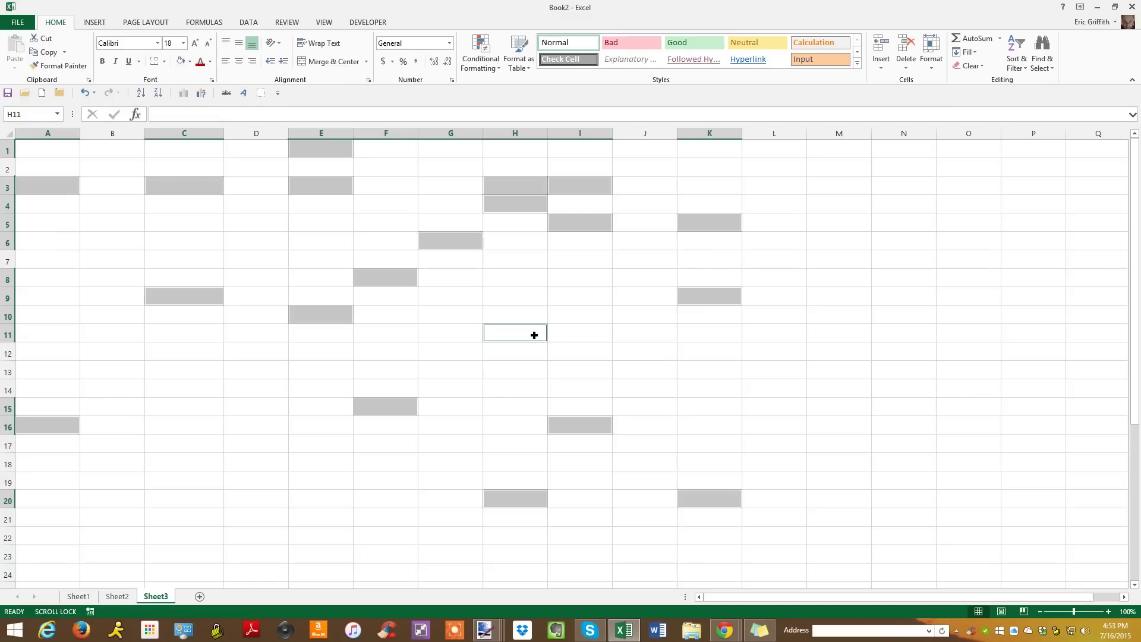
type("Eric R")
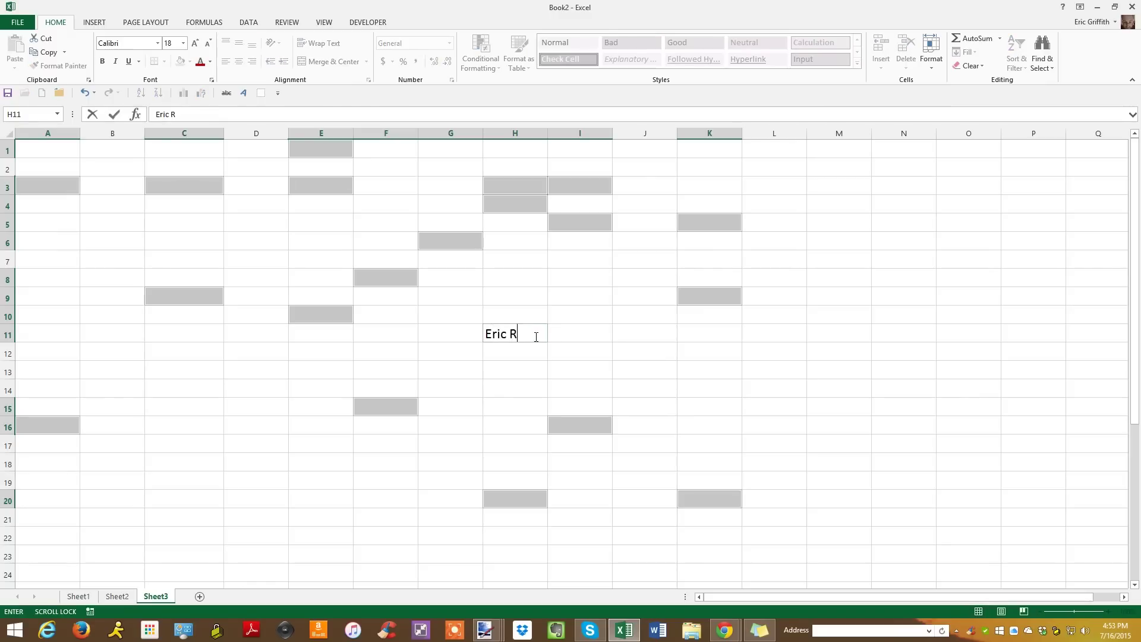
type("oolz!")
key("ctrl+Return")
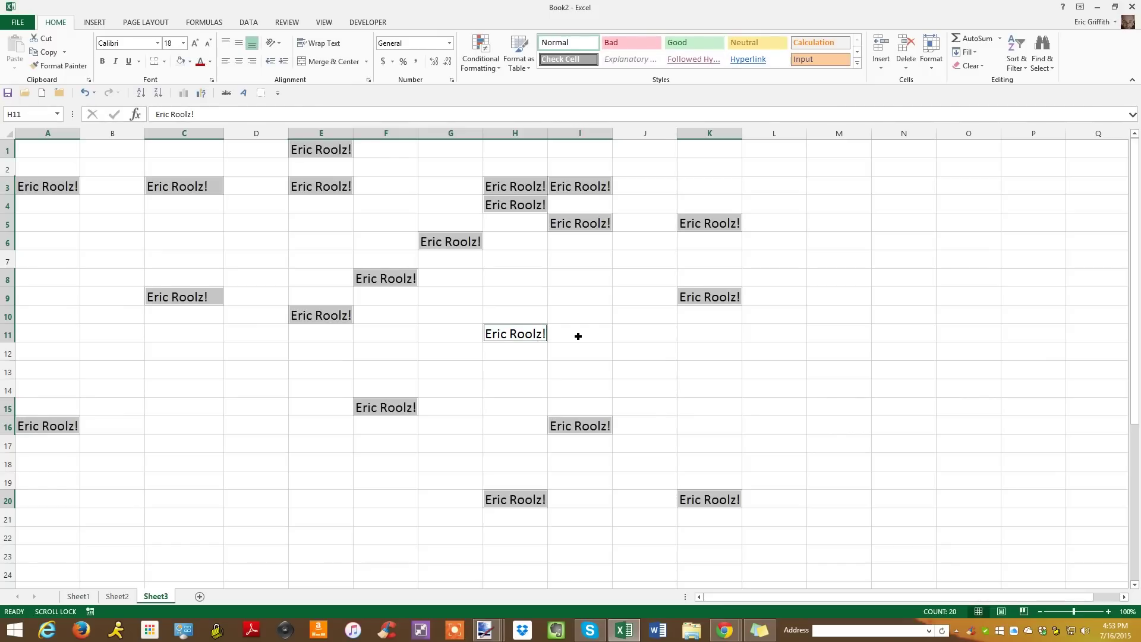